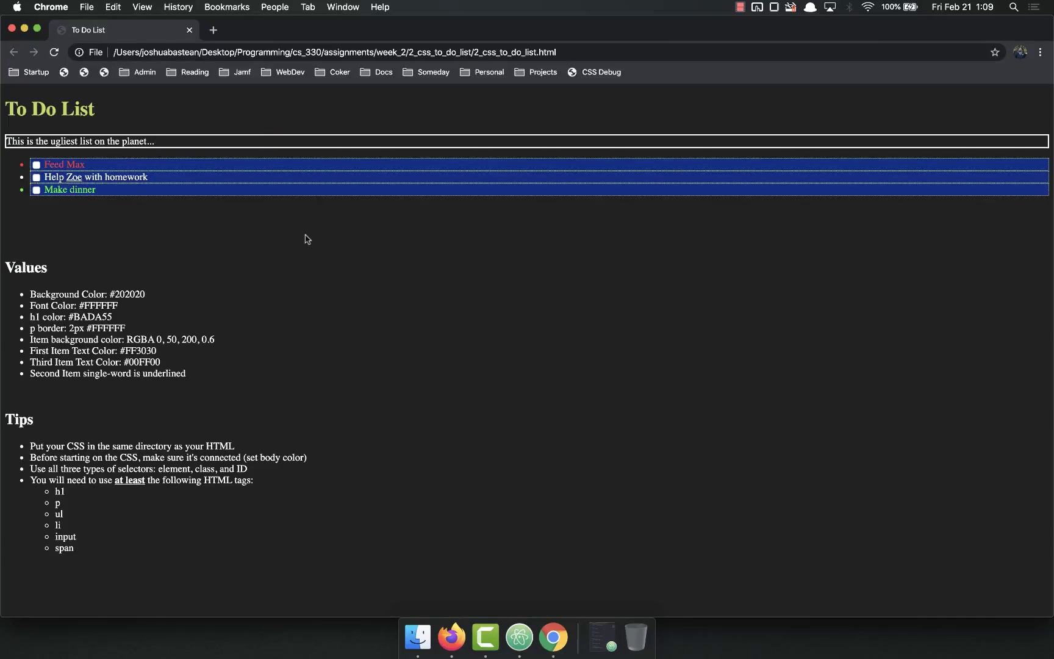
pyautogui.moveTo(7, 107); pyautogui.dragTo(447, 224)
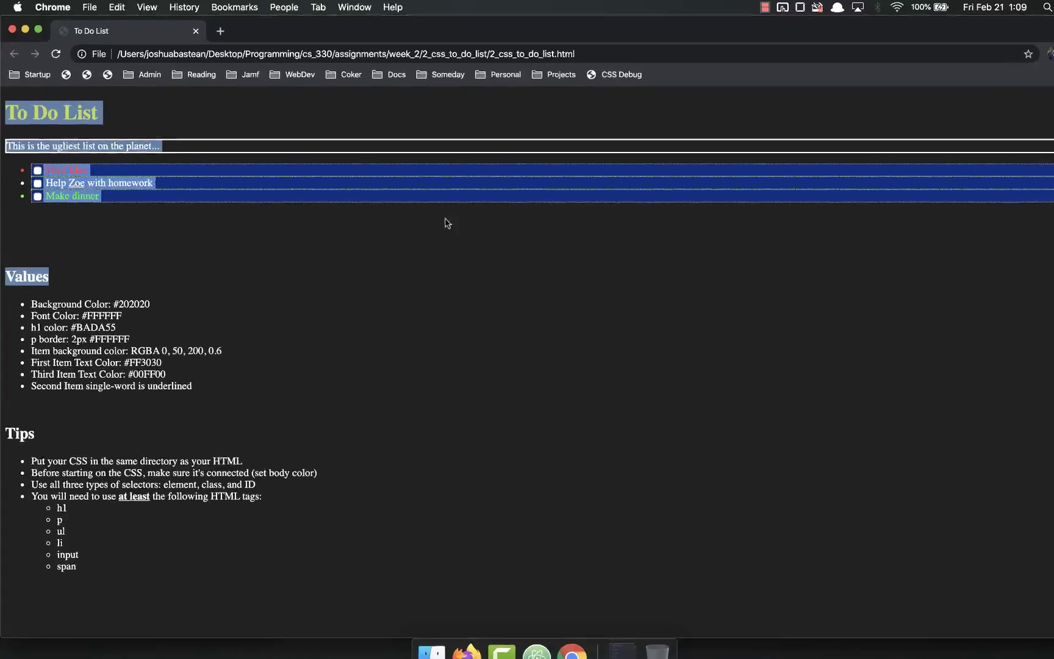
pyautogui.click(161, 194)
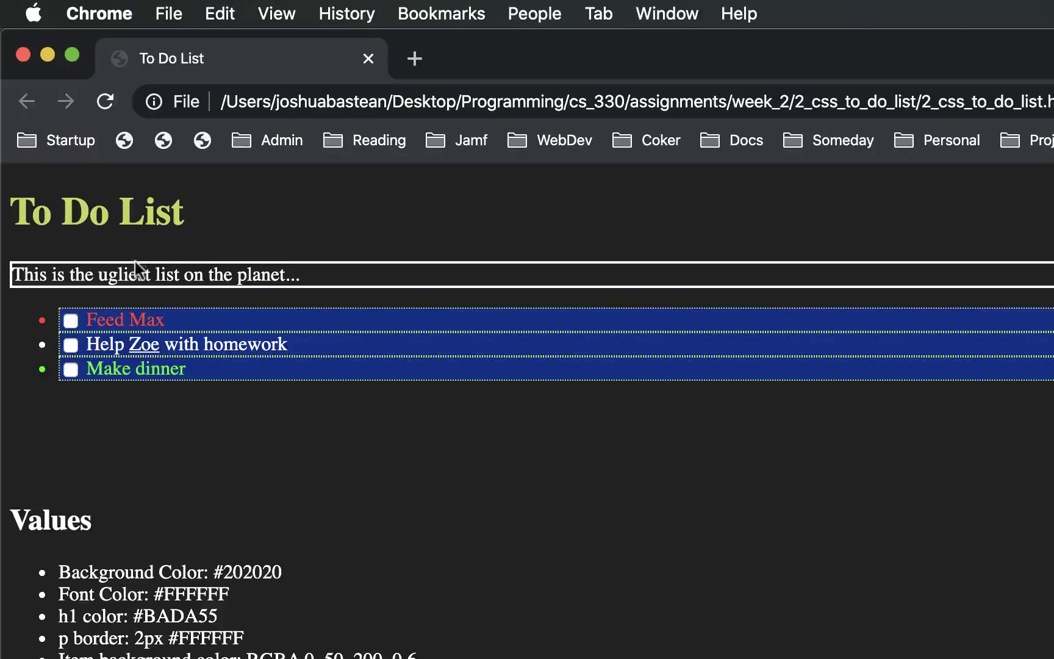
pyautogui.moveTo(13, 211); pyautogui.dragTo(219, 221)
pyautogui.click(222, 221)
pyautogui.tripleClick(15, 212)
pyautogui.moveTo(214, 572); pyautogui.dragTo(305, 655)
pyautogui.click(251, 596)
pyautogui.moveTo(70, 639); pyautogui.dragTo(239, 639)
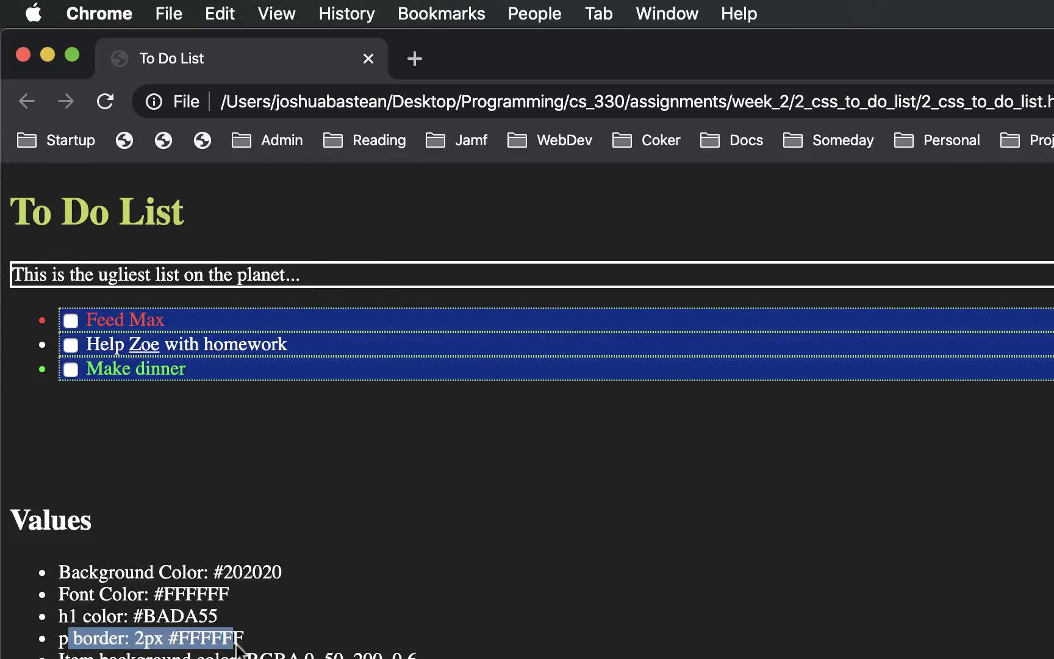
pyautogui.click(328, 652)
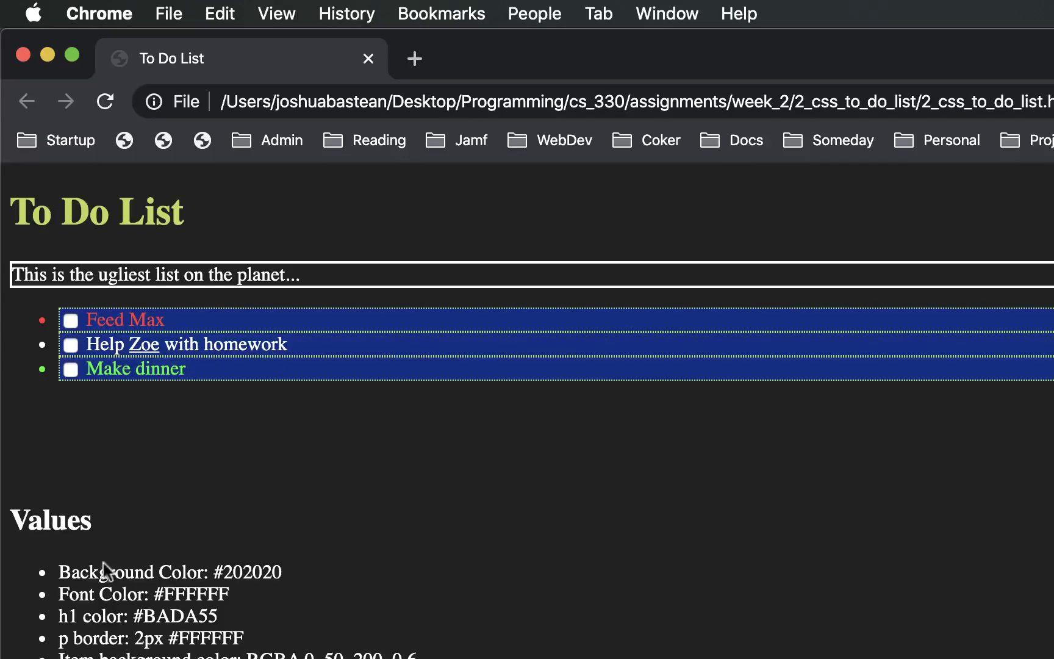
pyautogui.click(72, 321)
pyautogui.moveTo(128, 344); pyautogui.dragTo(159, 344)
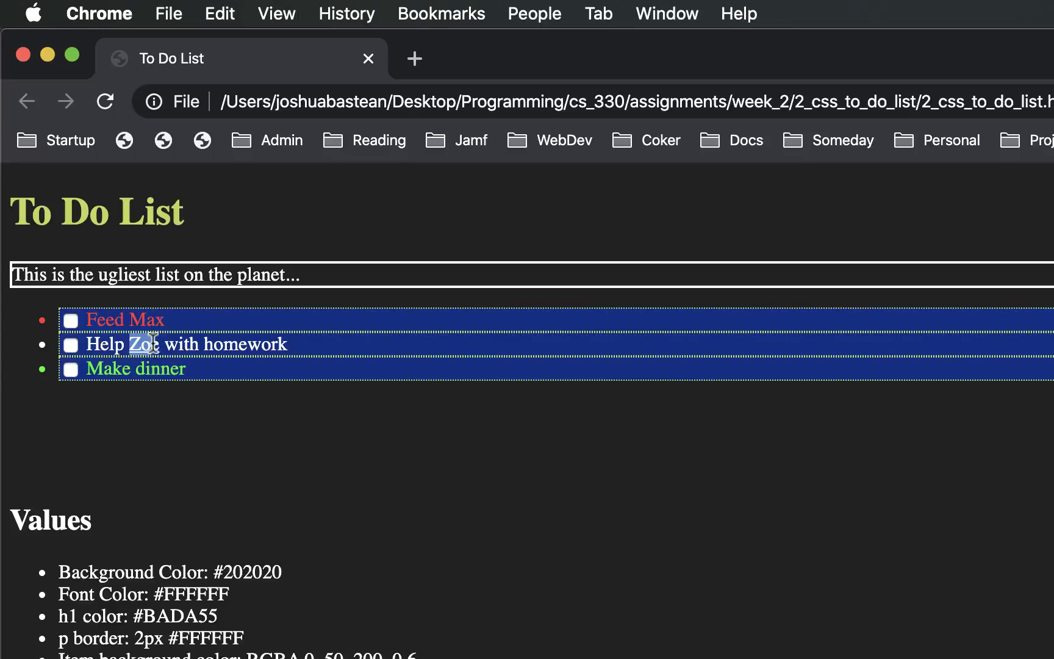
pyautogui.click(165, 355)
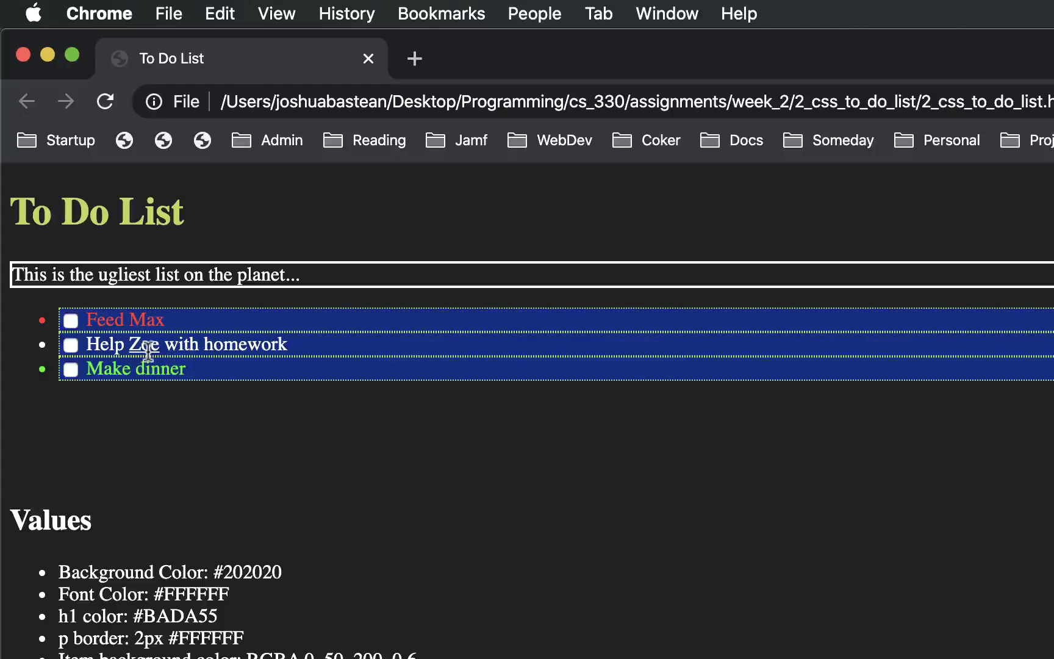
pyautogui.press('super+equal')
pyautogui.press('super+equal')
pyautogui.press('super+equal')
pyautogui.press('super+equal')
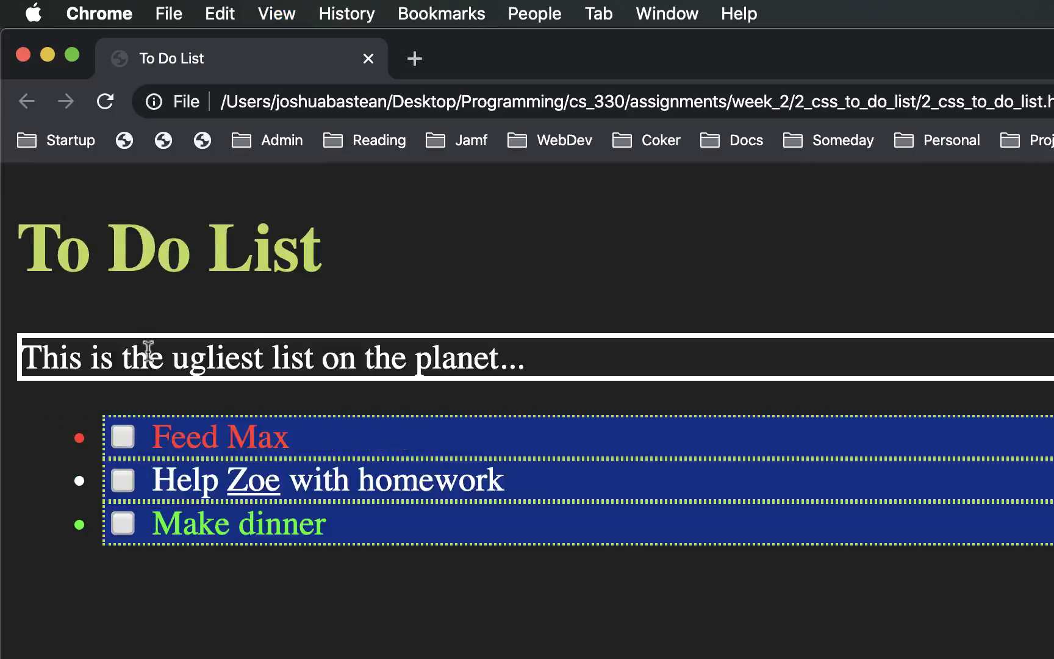
pyautogui.press('super+equal')
pyautogui.doubleClick(266, 527)
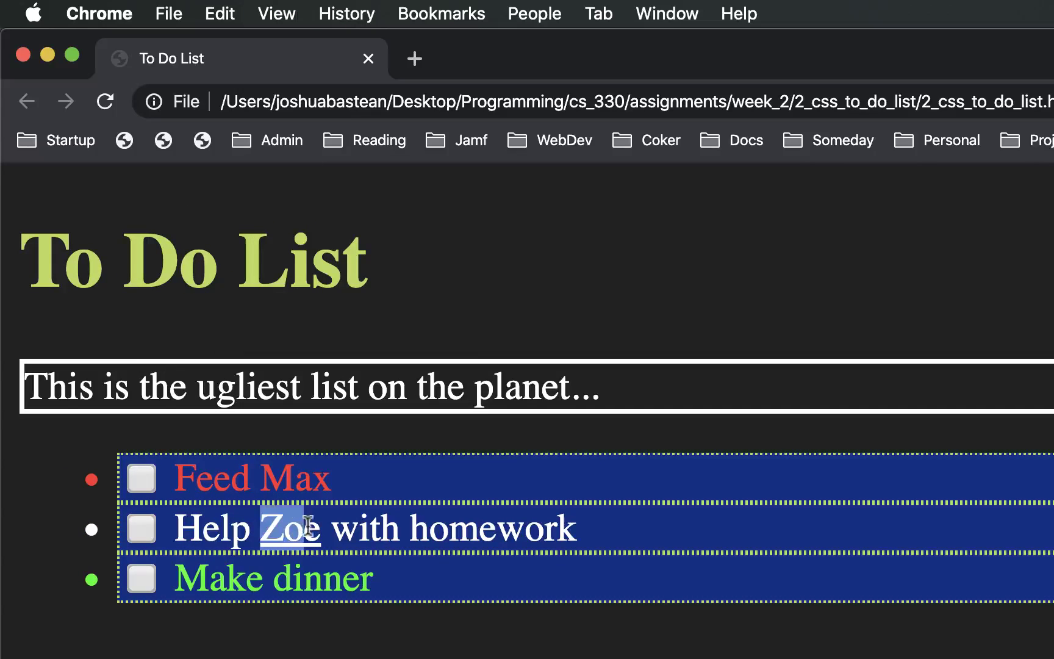
pyautogui.click(399, 536)
pyautogui.moveTo(171, 527); pyautogui.dragTo(580, 530)
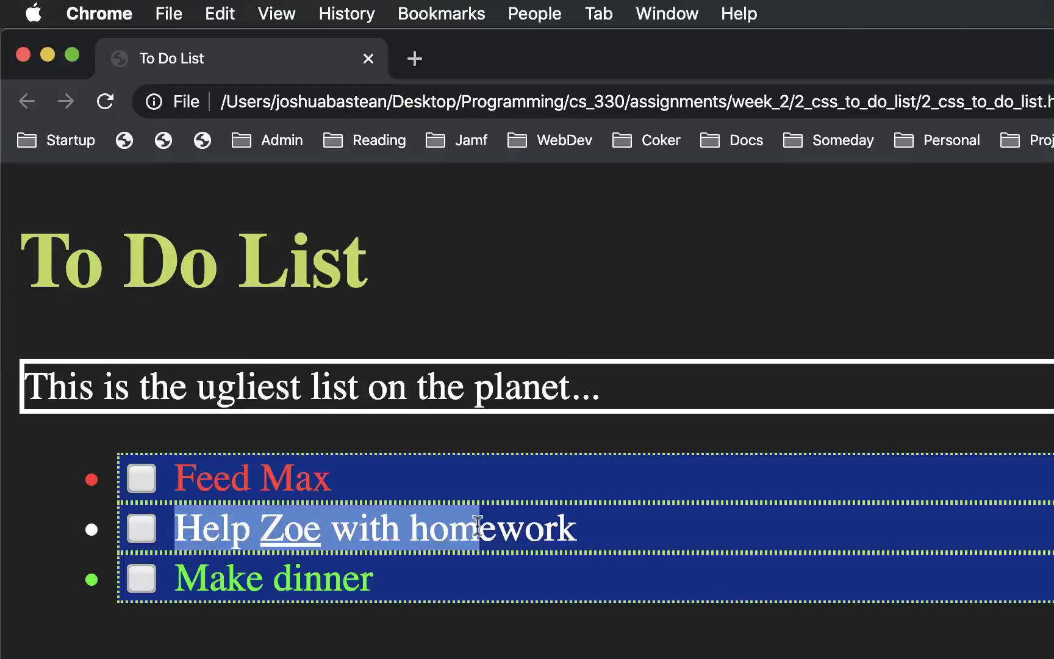
pyautogui.doubleClick(326, 528)
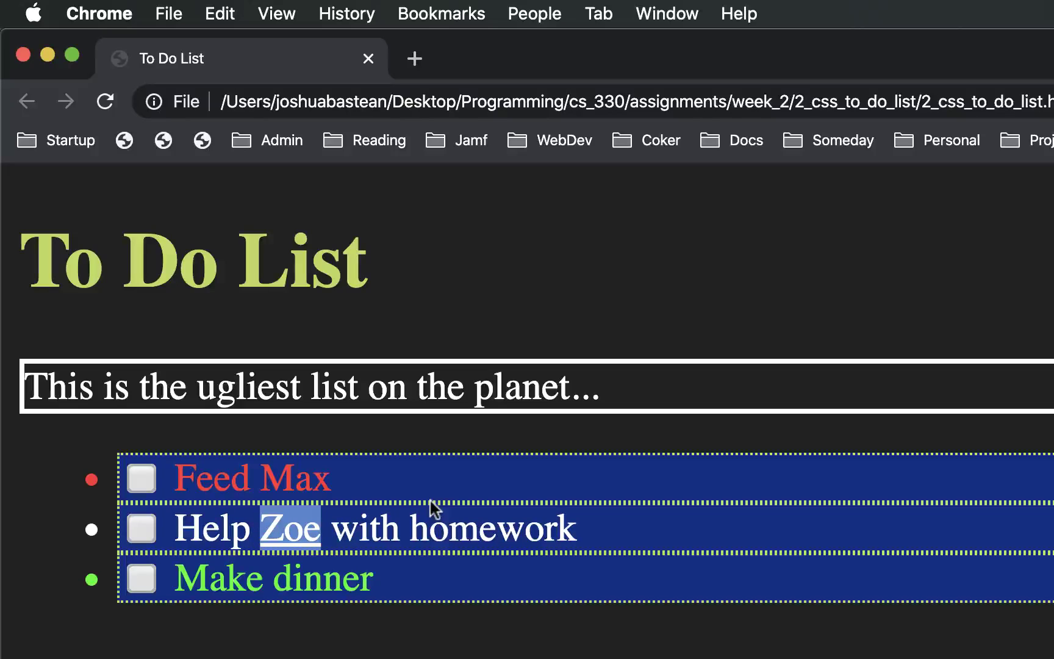
pyautogui.click(380, 527)
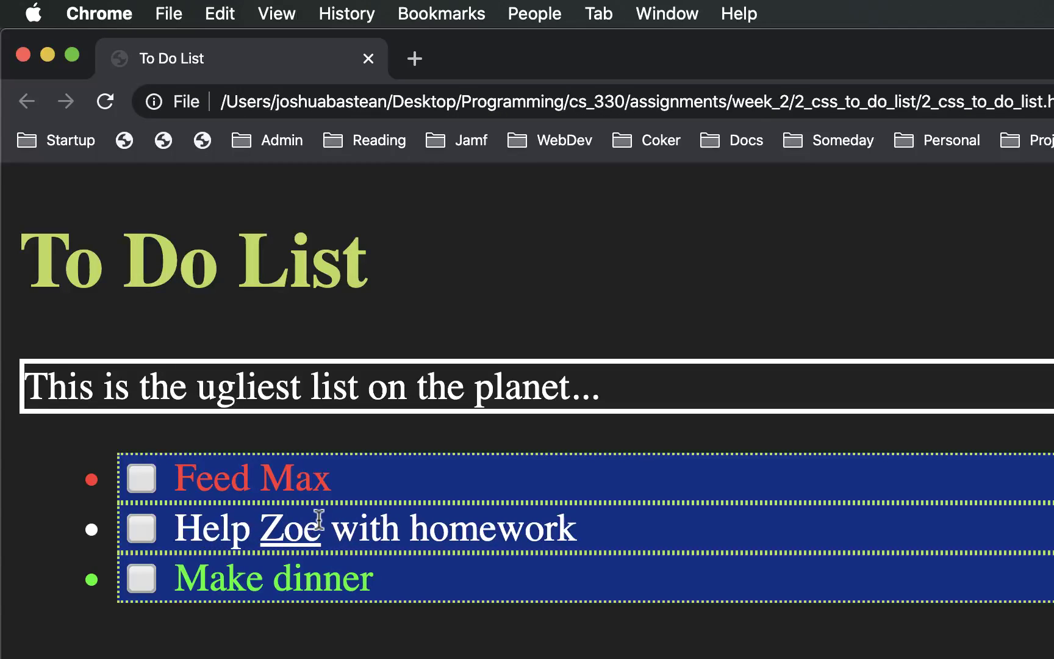
pyautogui.press('super+minus')
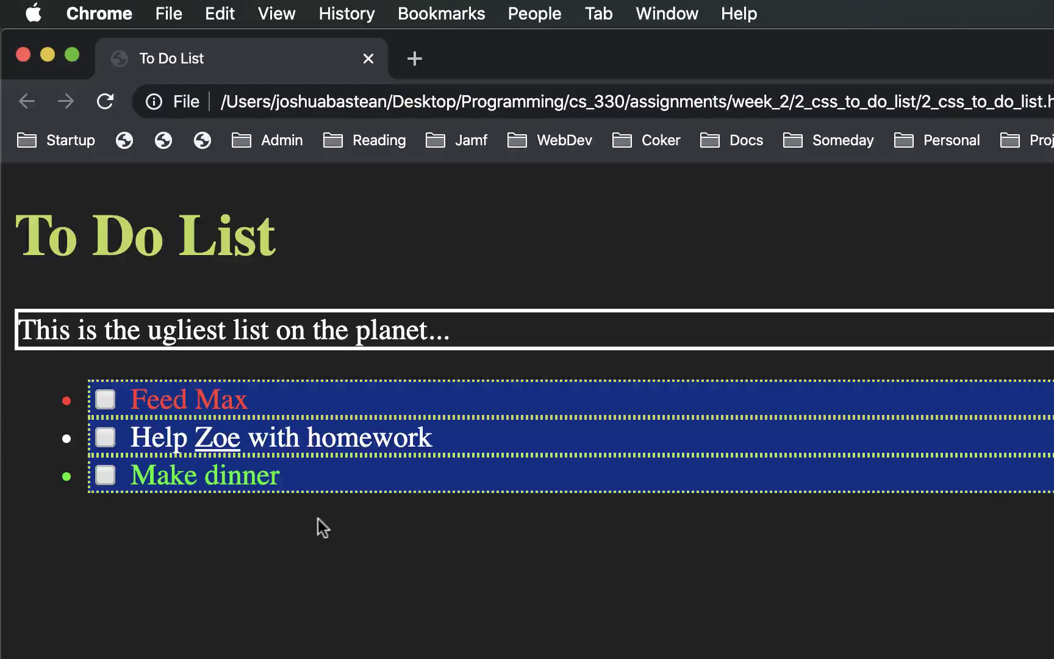
pyautogui.press('super+minus')
pyautogui.press('super+minus')
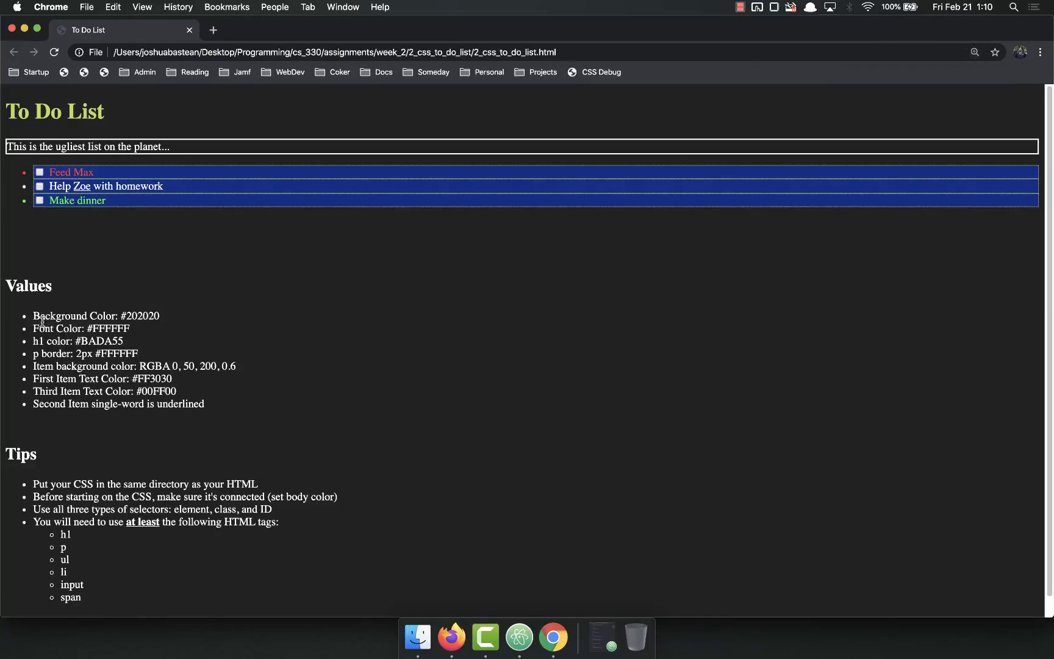
pyautogui.moveTo(35, 313); pyautogui.dragTo(176, 401)
pyautogui.click(177, 401)
pyautogui.scroll(-1, 127, 408)
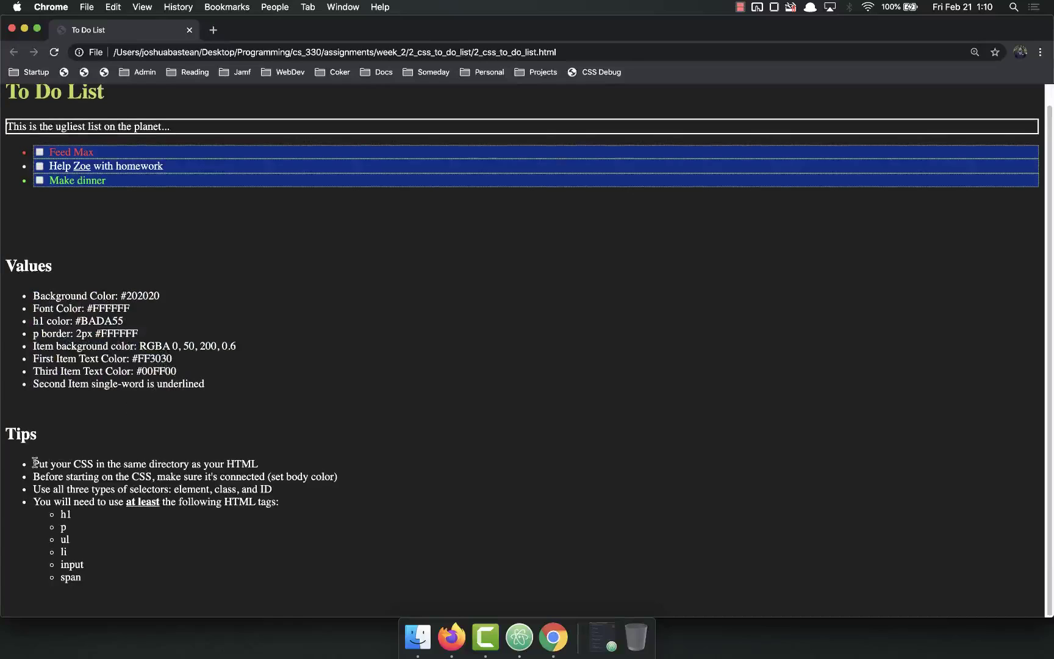
pyautogui.moveTo(34, 463); pyautogui.dragTo(262, 464)
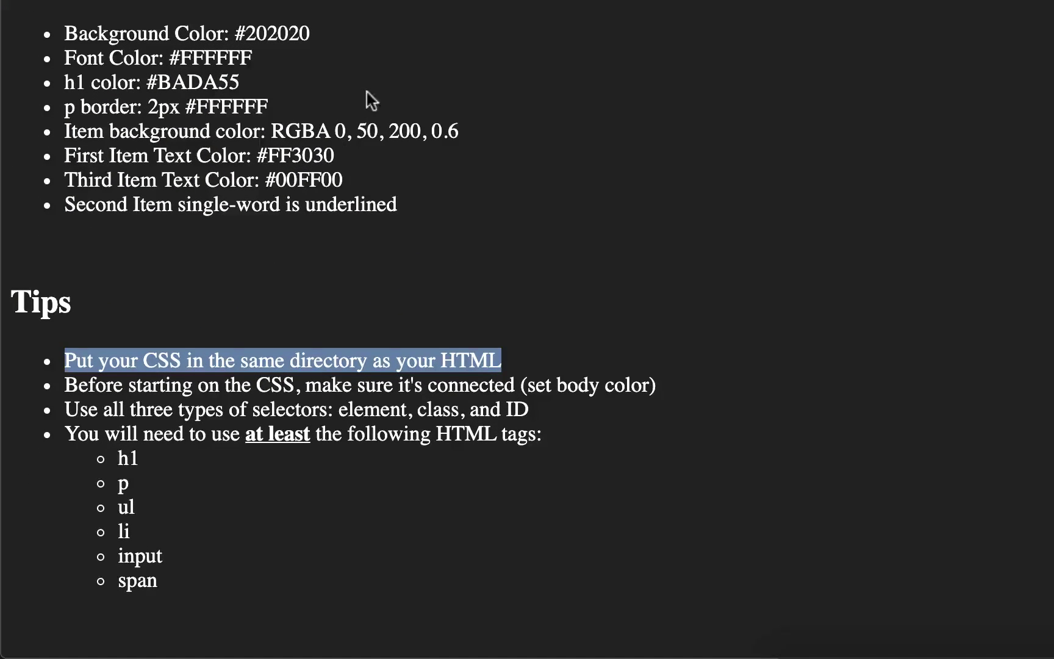
pyautogui.click(169, 360)
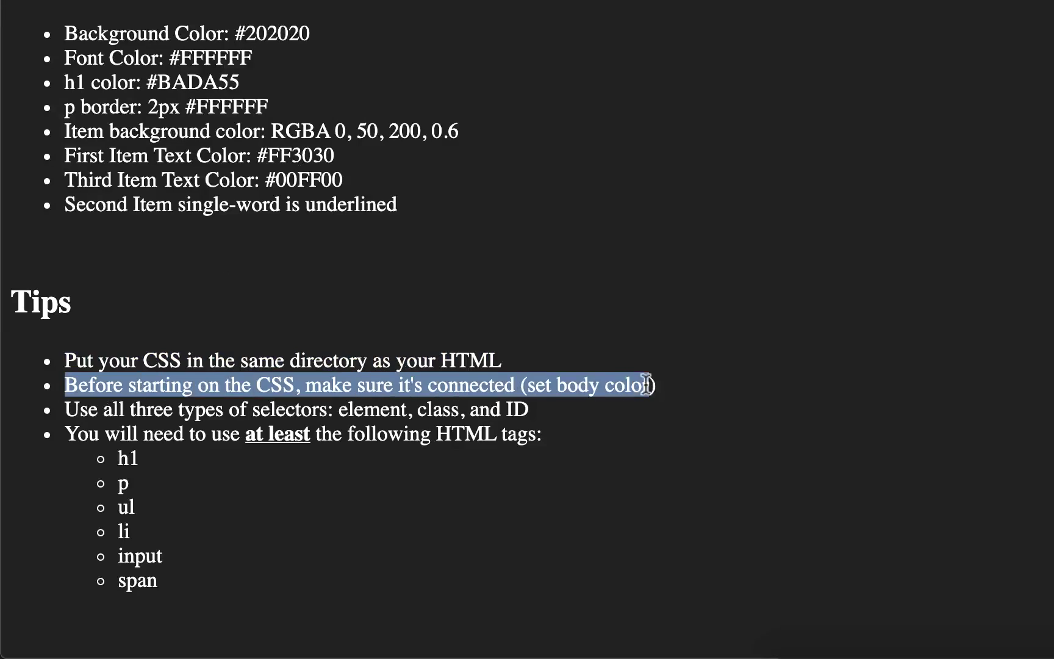
pyautogui.moveTo(68, 390); pyautogui.dragTo(654, 392)
pyautogui.click(367, 393)
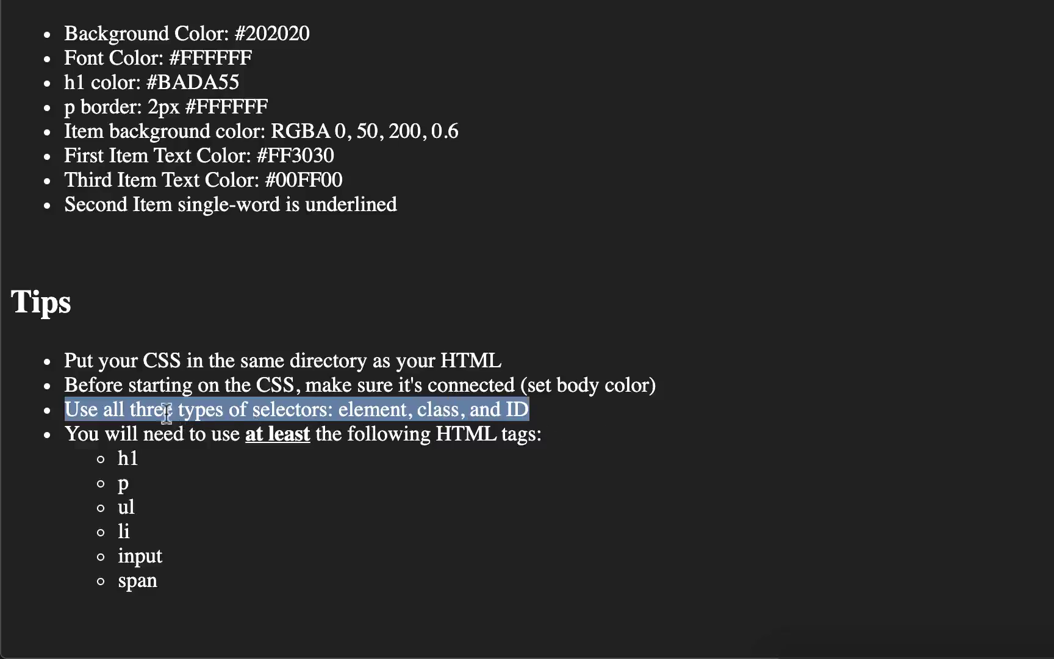
pyautogui.doubleClick(396, 411)
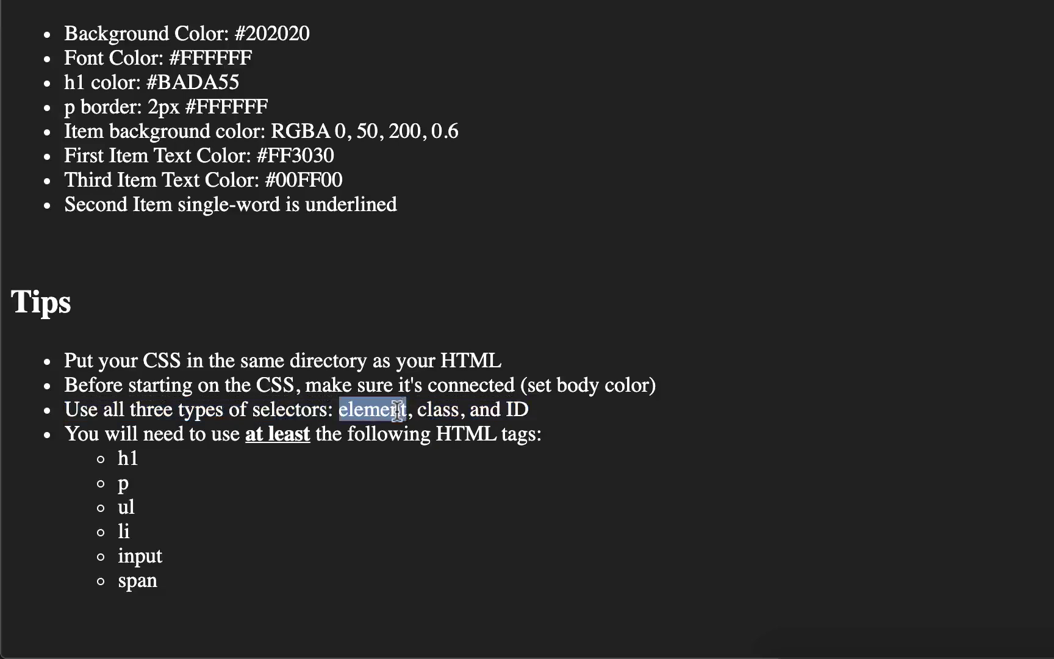
pyautogui.doubleClick(437, 411)
pyautogui.doubleClick(518, 412)
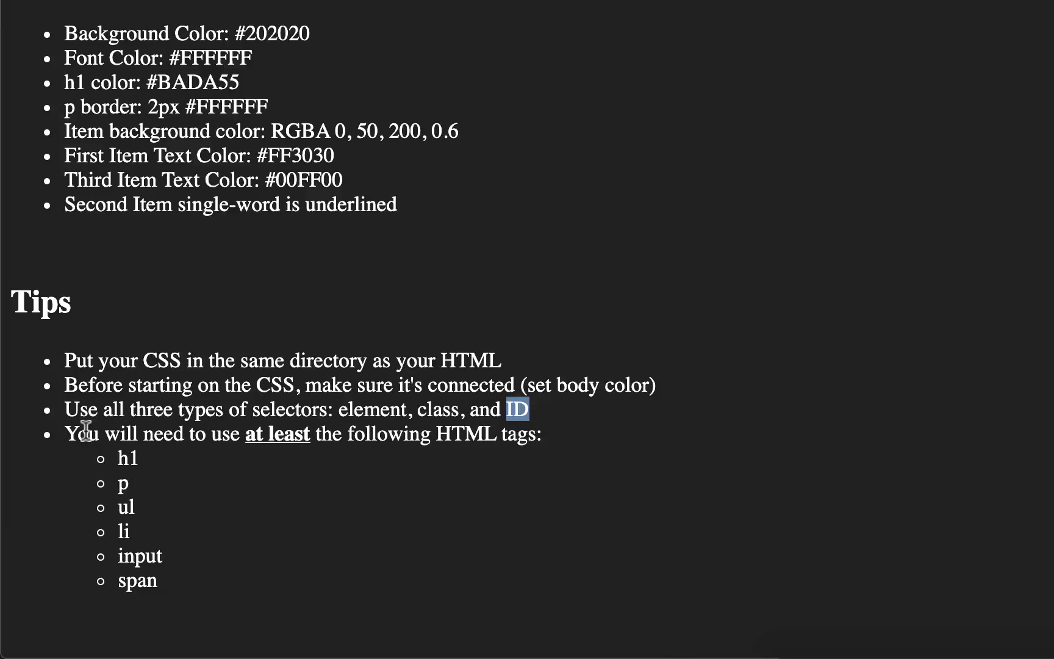
pyautogui.moveTo(79, 434); pyautogui.dragTo(542, 437)
pyautogui.click(348, 379)
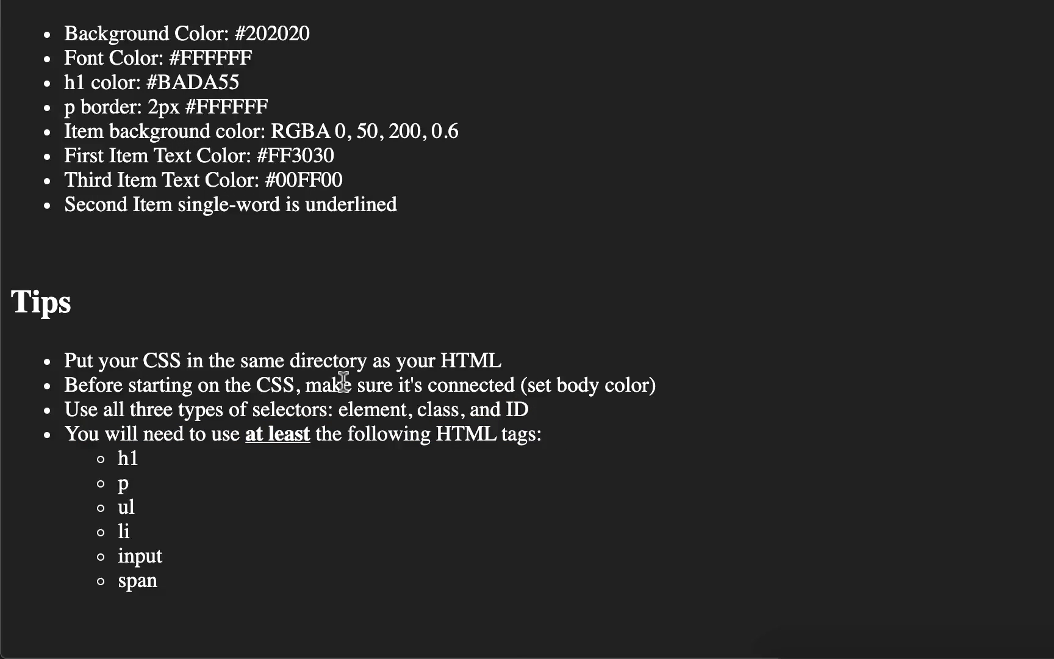
pyautogui.moveTo(117, 458)
pyautogui.mouseDown()
pyautogui.moveTo(163, 555)
pyautogui.moveTo(206, 585)
pyautogui.mouseUp()
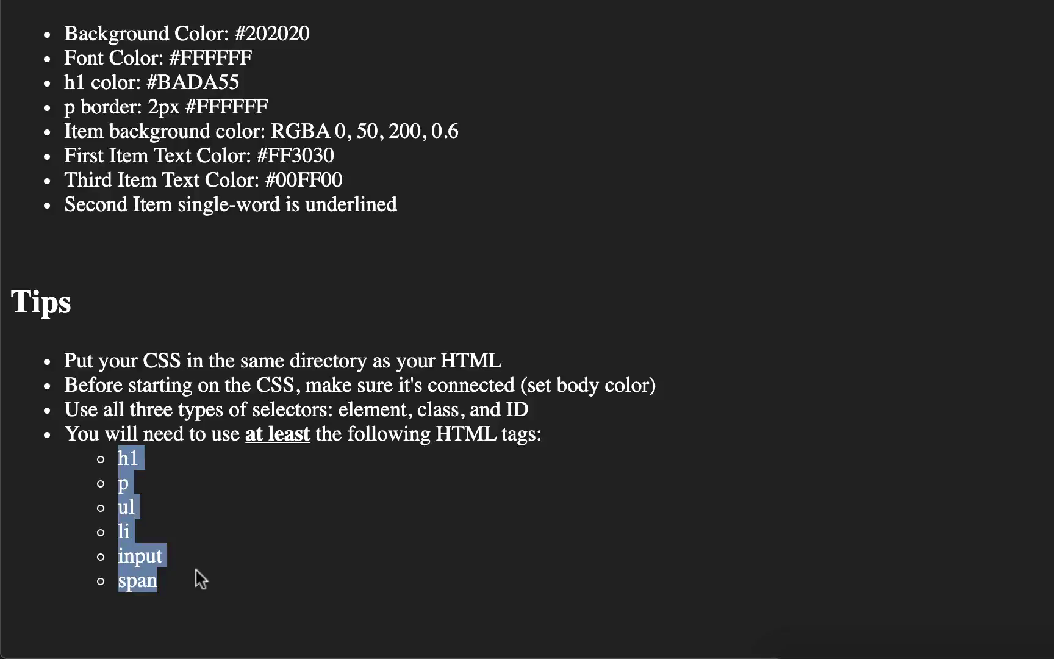
pyautogui.click(164, 516)
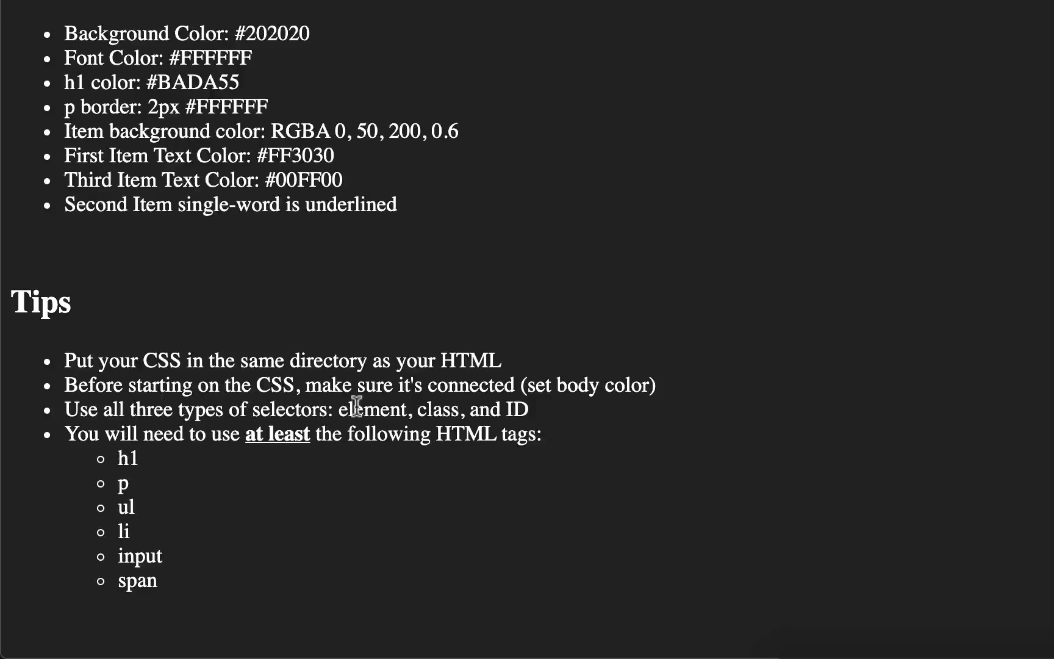
pyautogui.moveTo(338, 409); pyautogui.dragTo(550, 416)
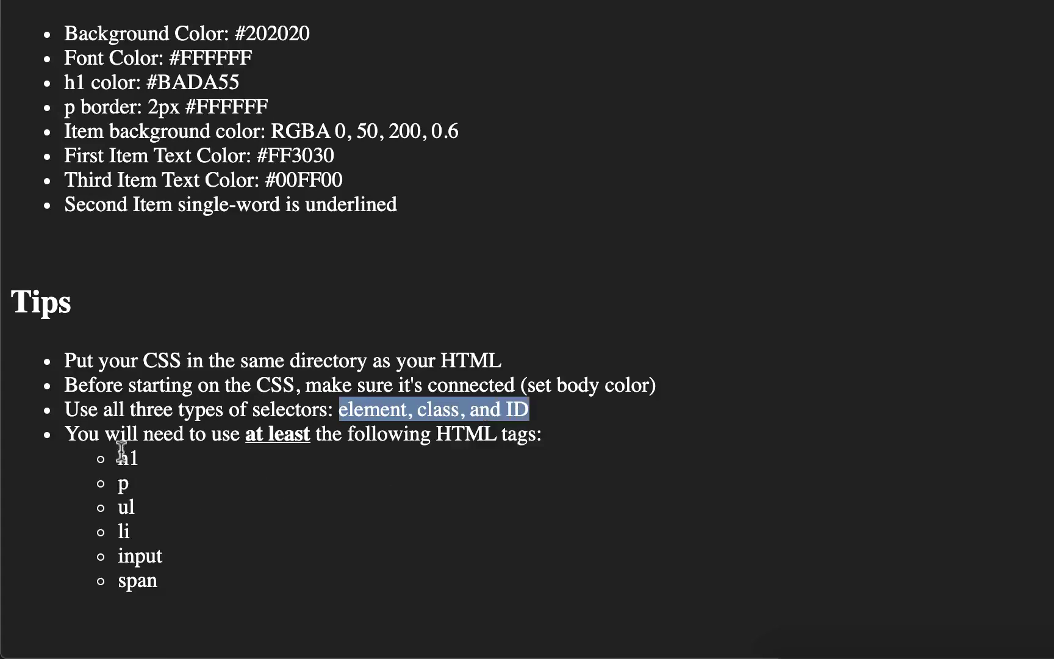
pyautogui.click(189, 394)
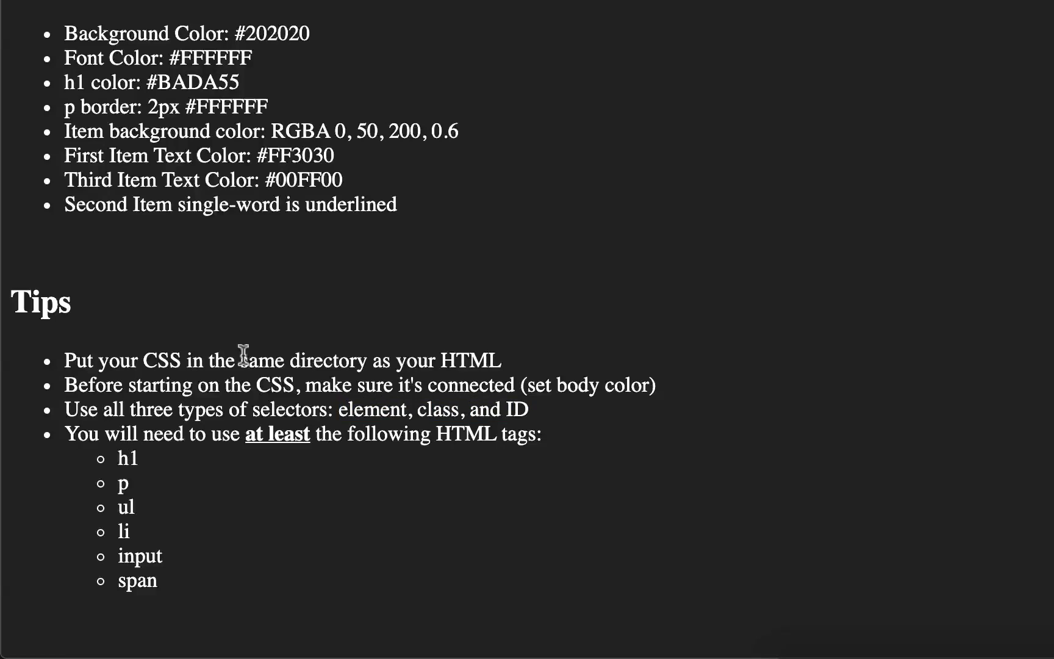
pyautogui.moveTo(339, 410); pyautogui.dragTo(537, 412)
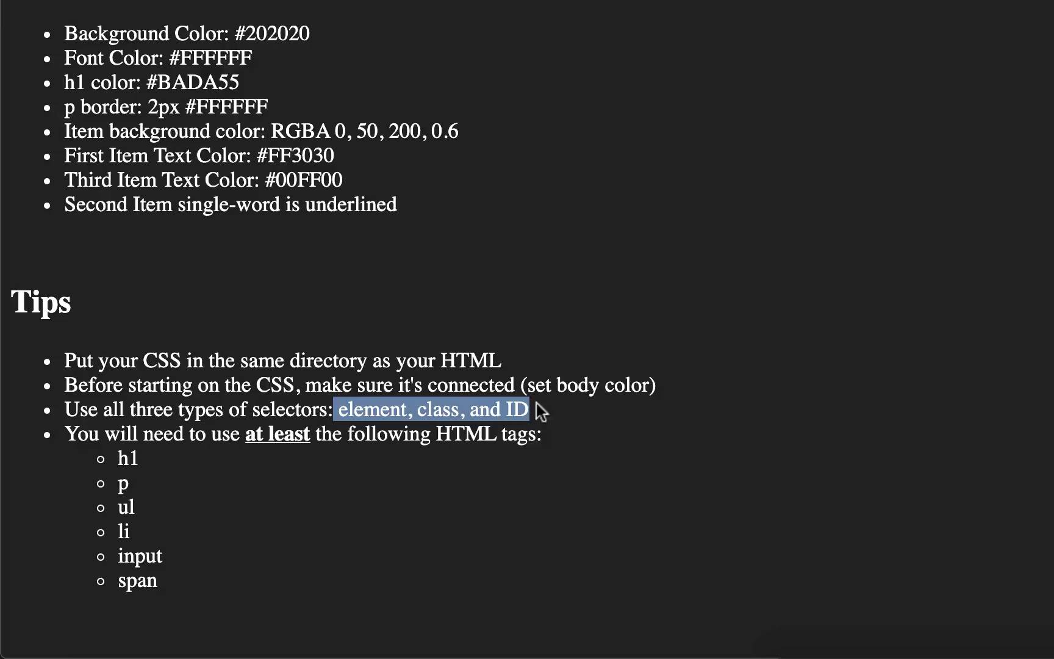